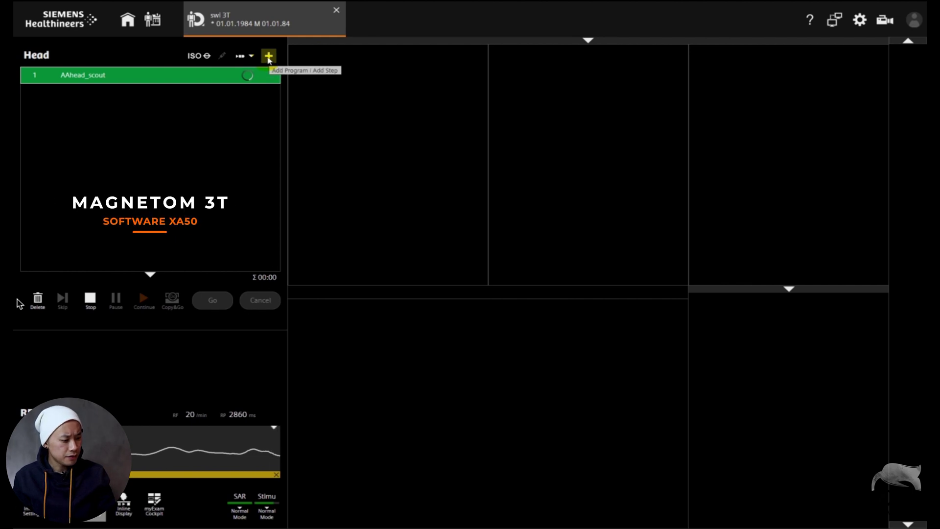
# Add t2_swi_wave4_2mm from SIEMENS > head > library > SWI to the queue as step 2
pyautogui.click(268, 56)
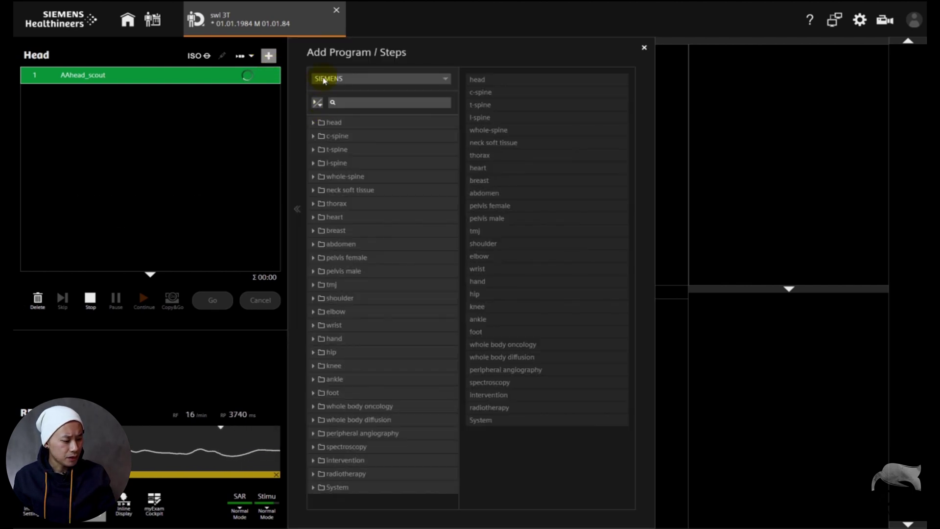
pyautogui.click(312, 123)
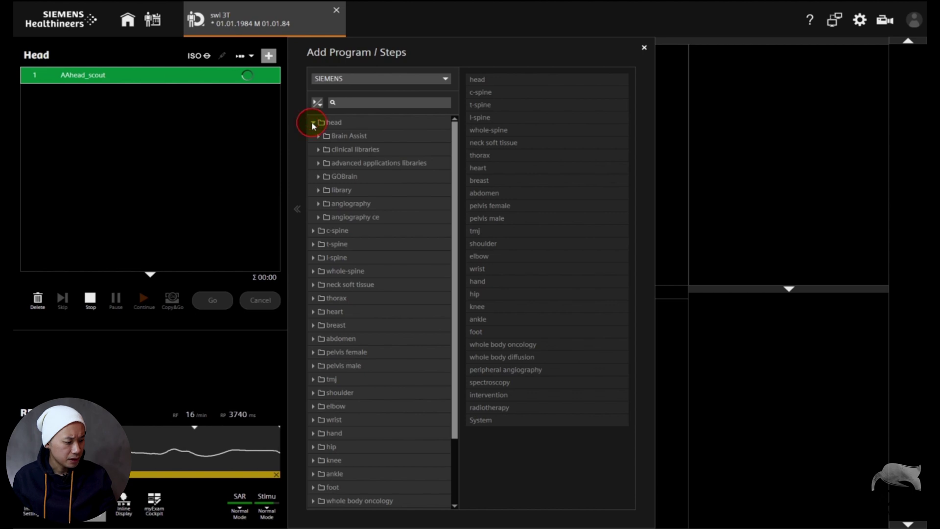
pyautogui.click(318, 191)
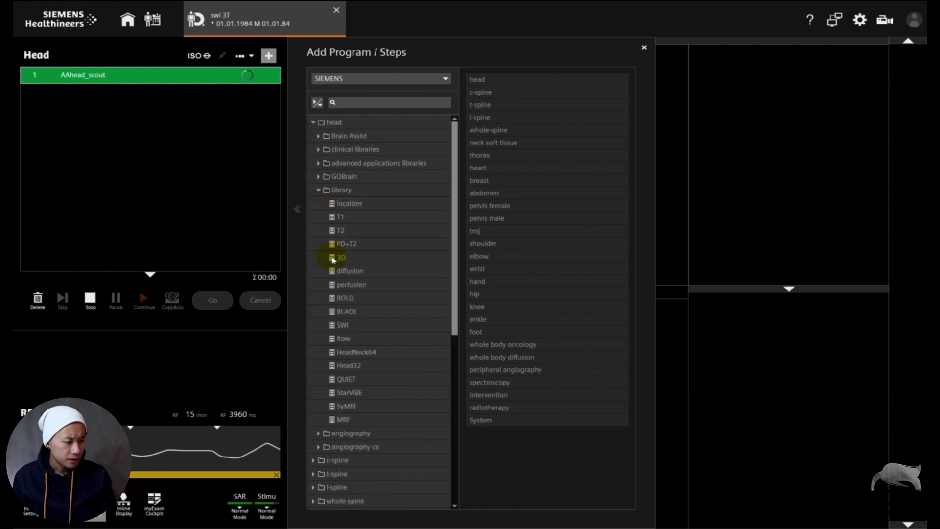
pyautogui.click(353, 325)
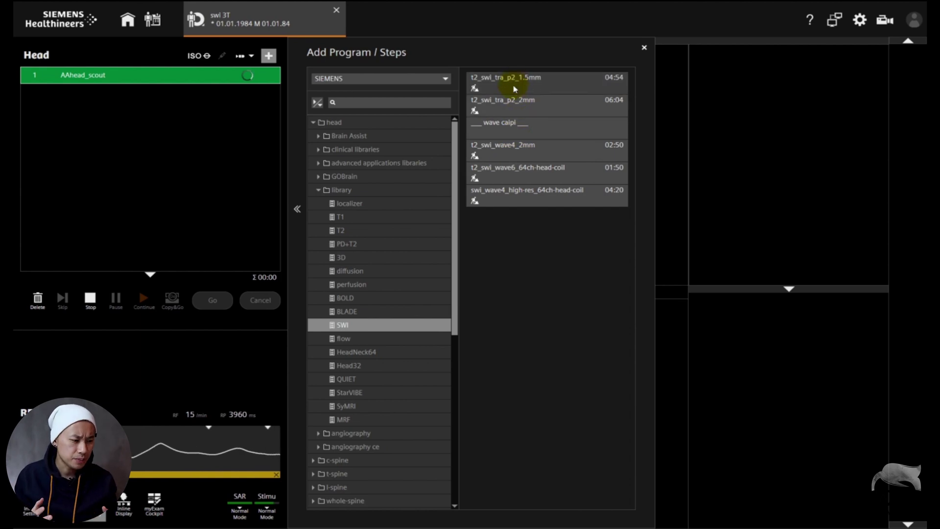
pyautogui.click(512, 153)
pyautogui.moveTo(513, 153); pyautogui.dragTo(156, 175)
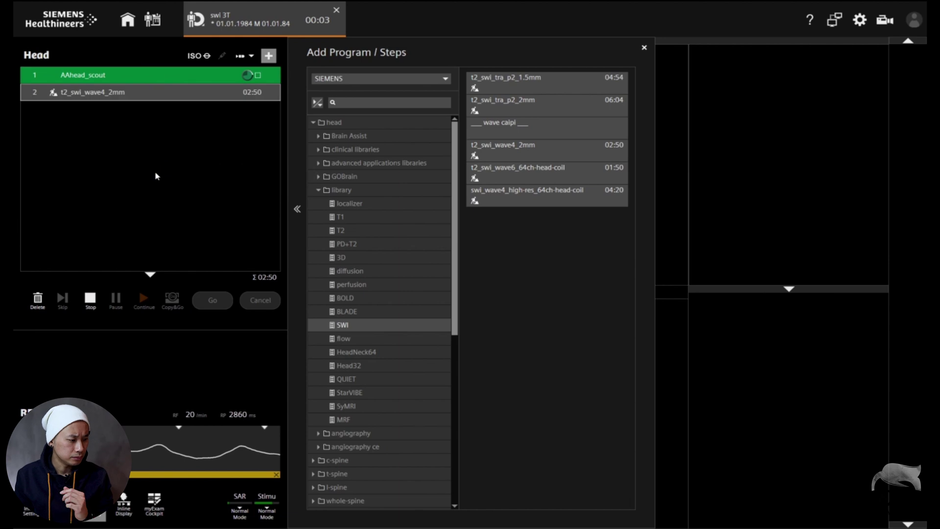
pyautogui.click(643, 48)
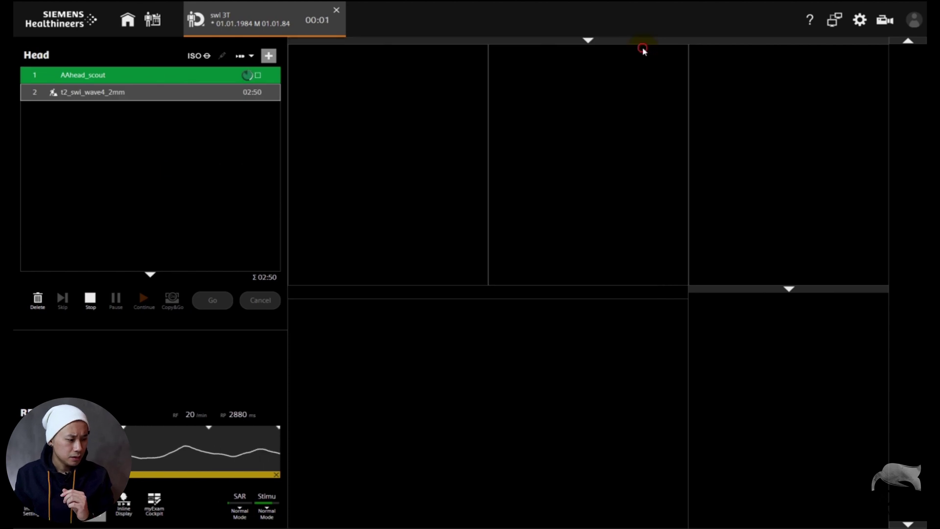
# Set step 2's reconstruction to Magn./Phase, nudge the slab, and start scanning with a copy queued
pyautogui.click(138, 98)
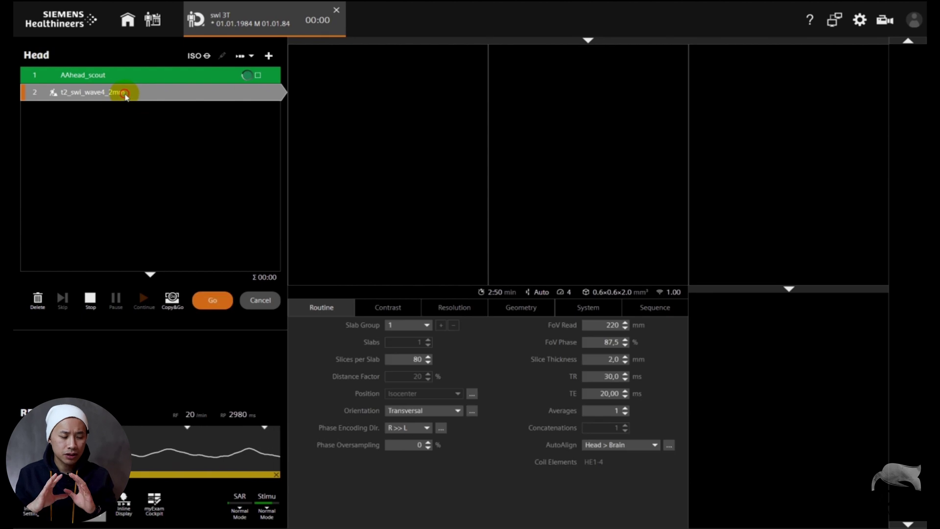
pyautogui.click(116, 96)
pyautogui.click(216, 136)
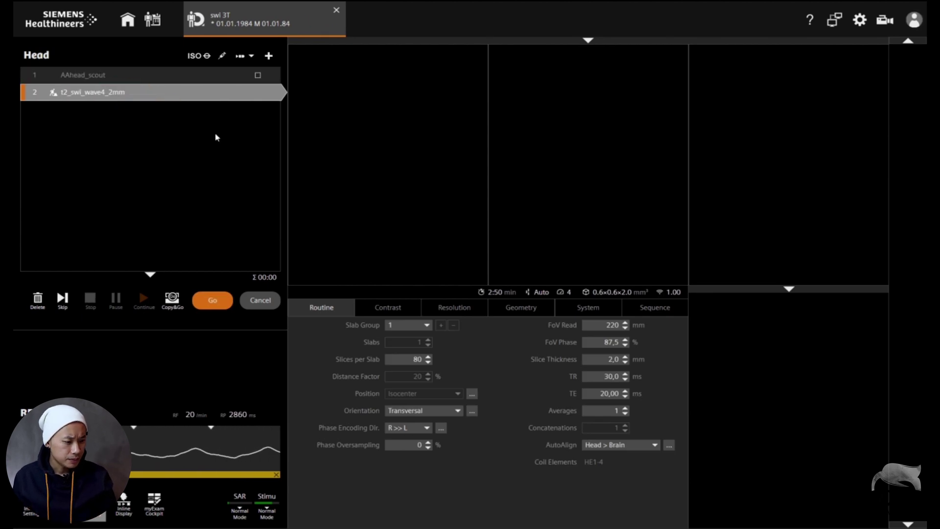
pyautogui.click(379, 309)
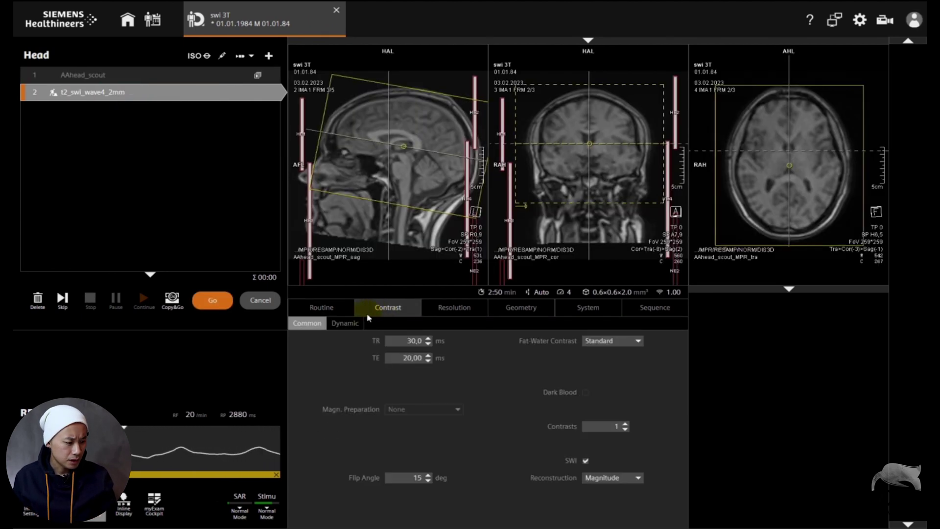
pyautogui.click(603, 478)
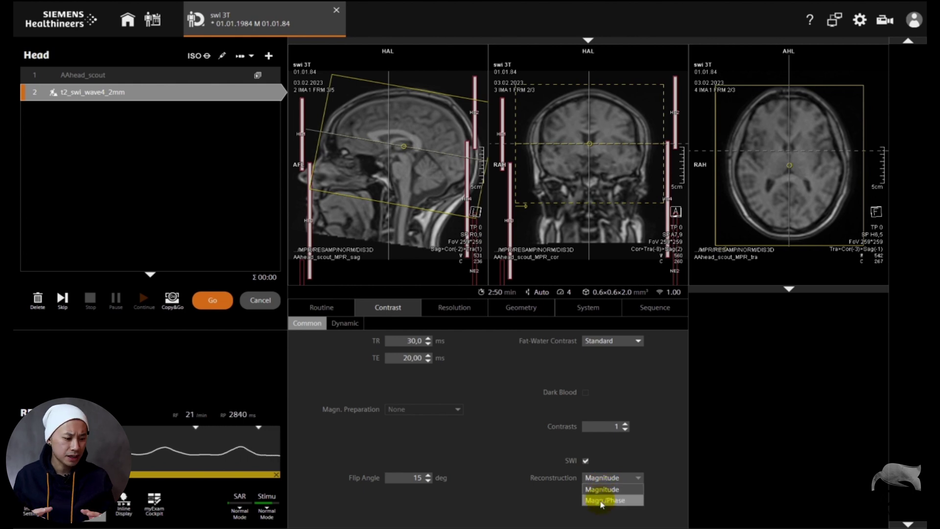
pyautogui.click(602, 500)
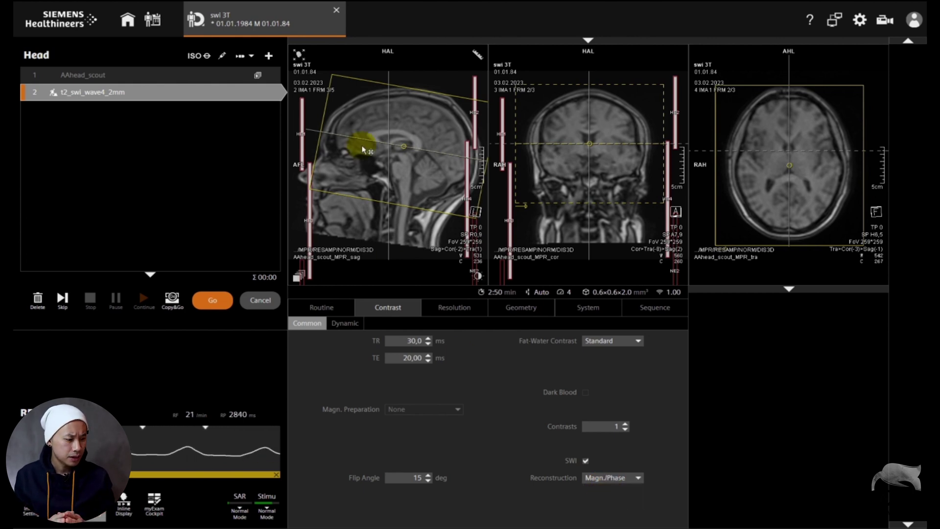
pyautogui.moveTo(399, 146); pyautogui.dragTo(400, 147)
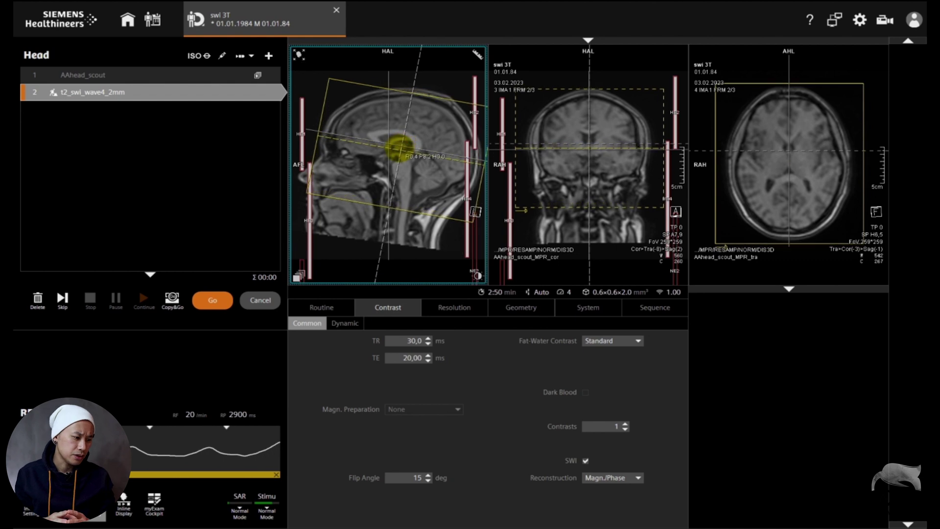
pyautogui.click(218, 304)
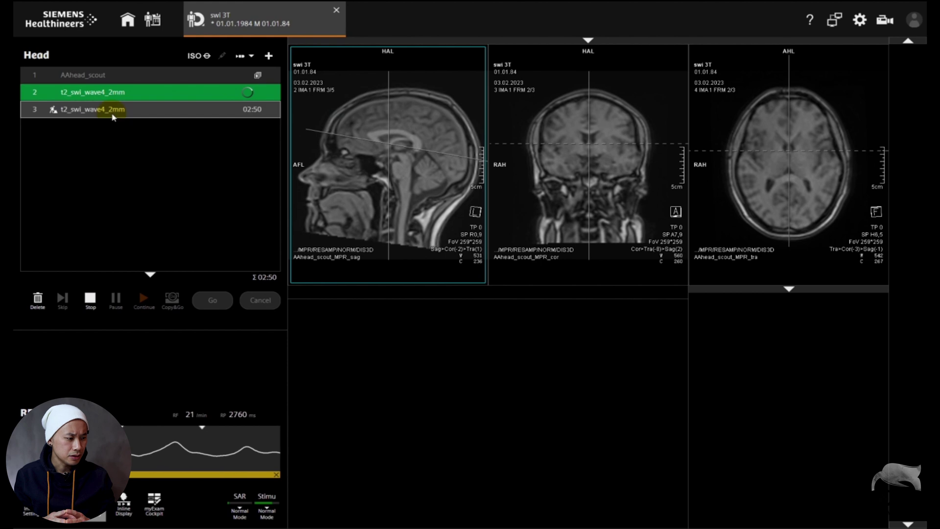
# Append _modify to step 3's name, making it t2_swi_wave4_2mm_modify, and select its TR and TE fields
pyautogui.click(115, 109)
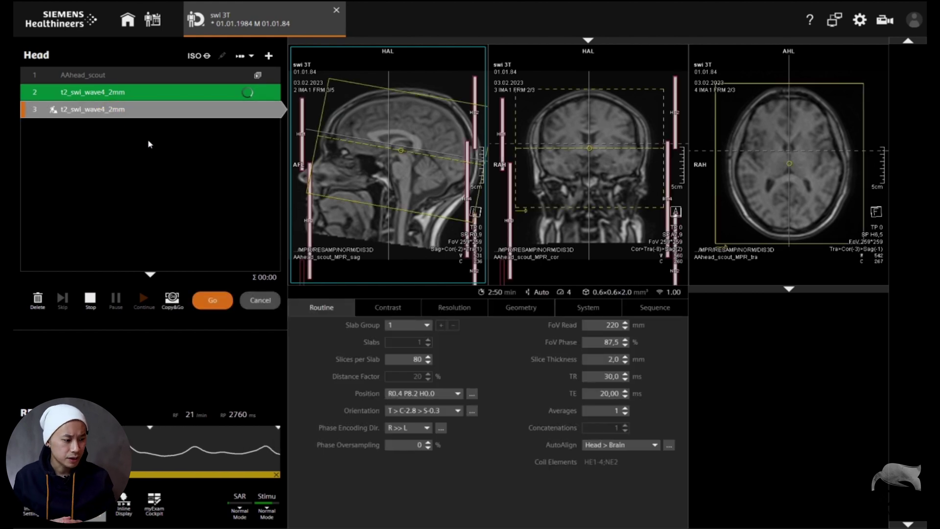
pyautogui.click(118, 111)
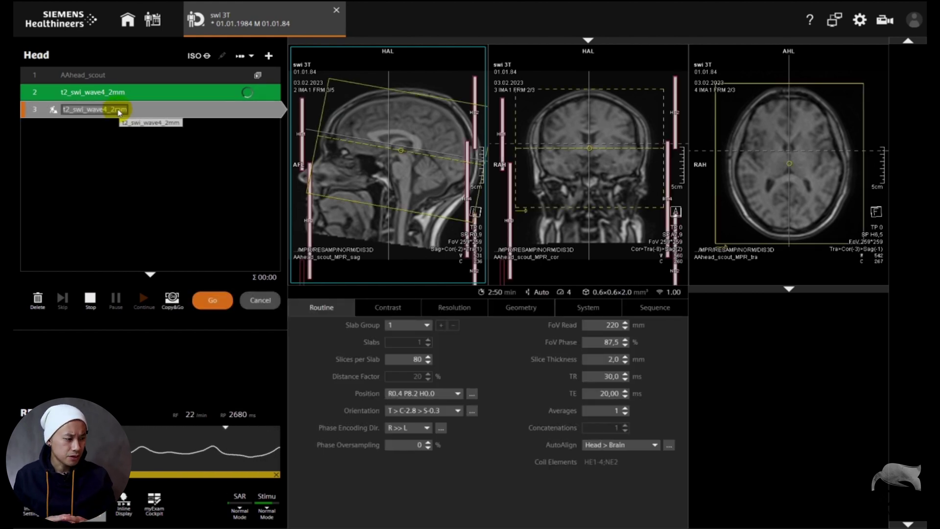
pyautogui.press('End')
pyautogui.write('_modify')
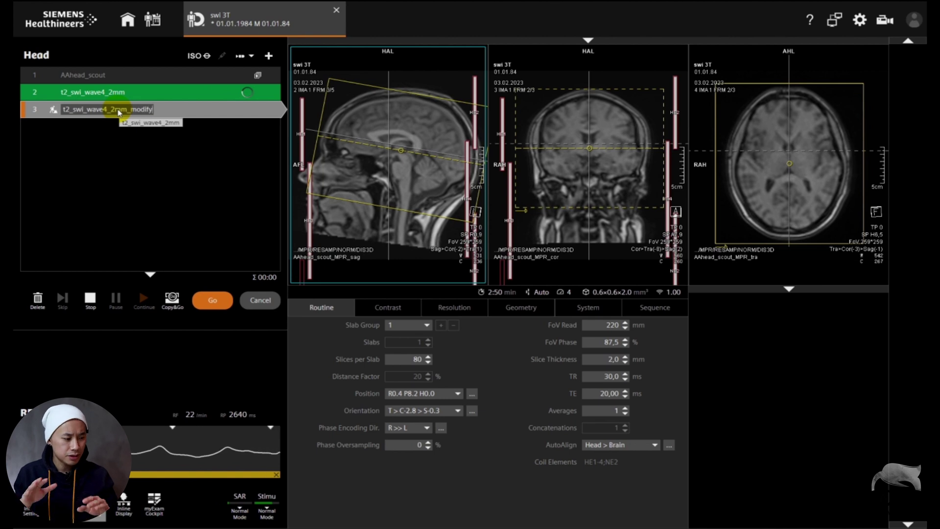
pyautogui.press('Return')
pyautogui.click(602, 377)
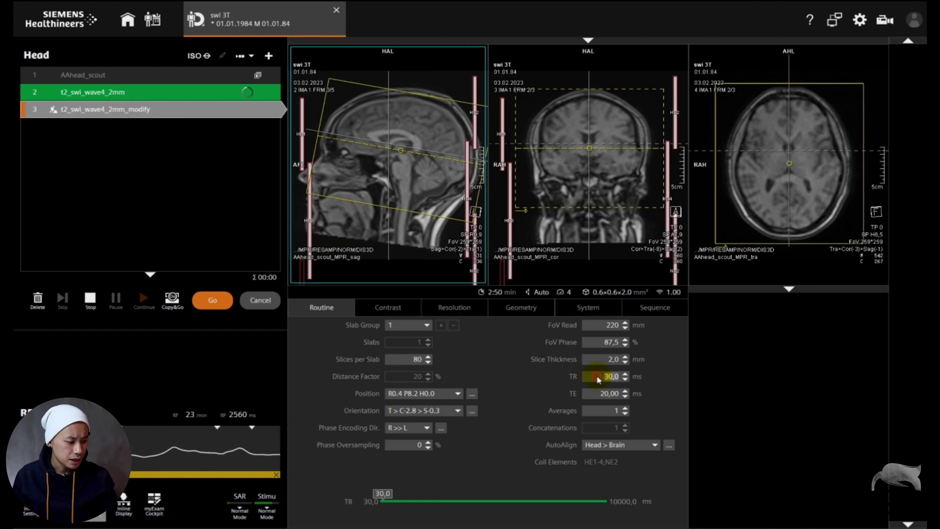
pyautogui.click(596, 390)
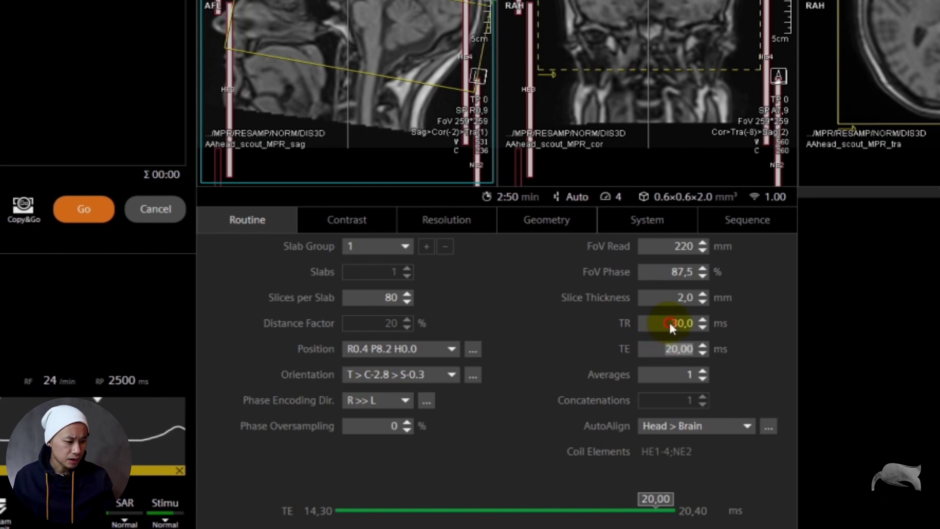
# Set the copied step's TR to 40 ms and TE to 30 ms, giving a 3:43 scan
pyautogui.click(662, 323)
pyautogui.write('3')
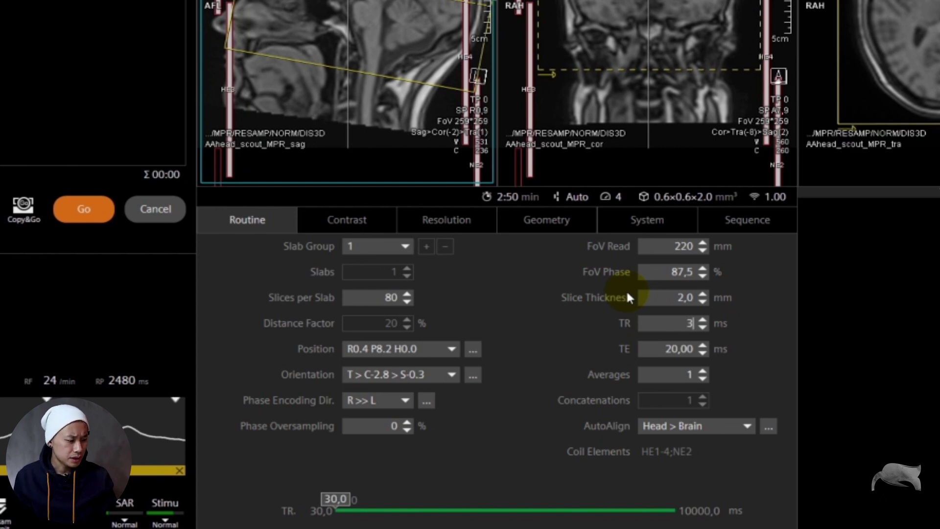
pyautogui.press('BackSpace')
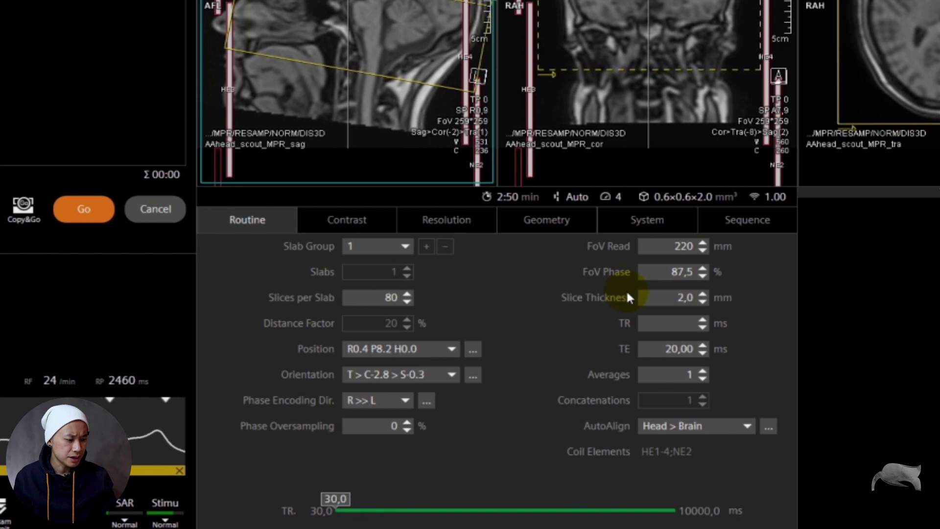
pyautogui.write('40')
pyautogui.press('Return')
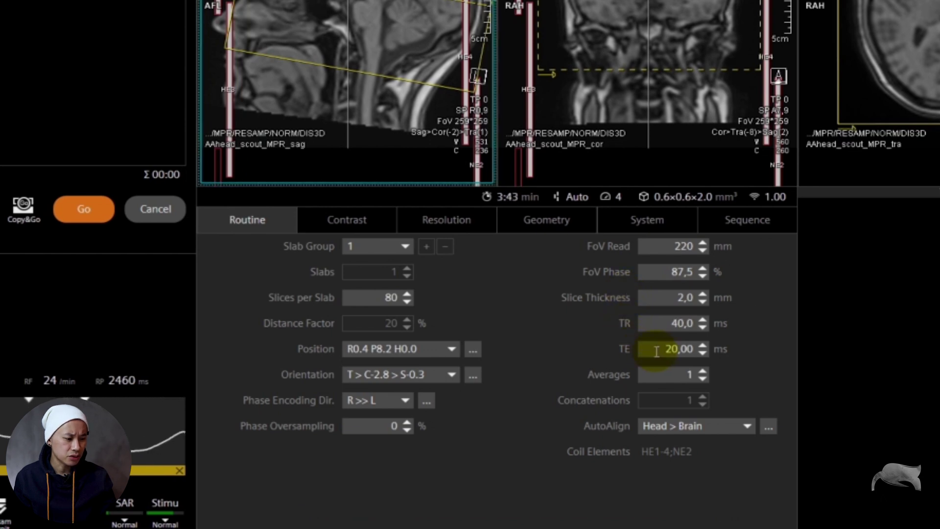
pyautogui.click(657, 351)
pyautogui.write('3')
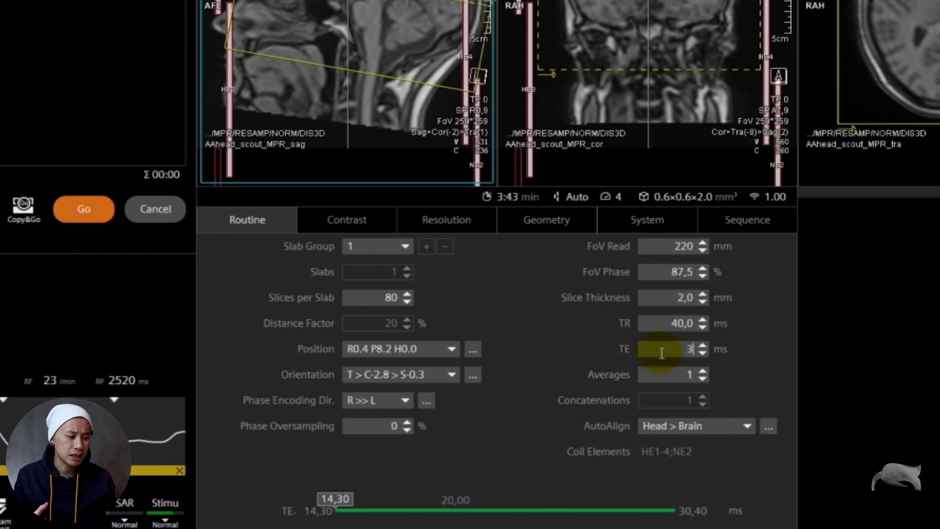
pyautogui.write('0')
pyautogui.press('Return')
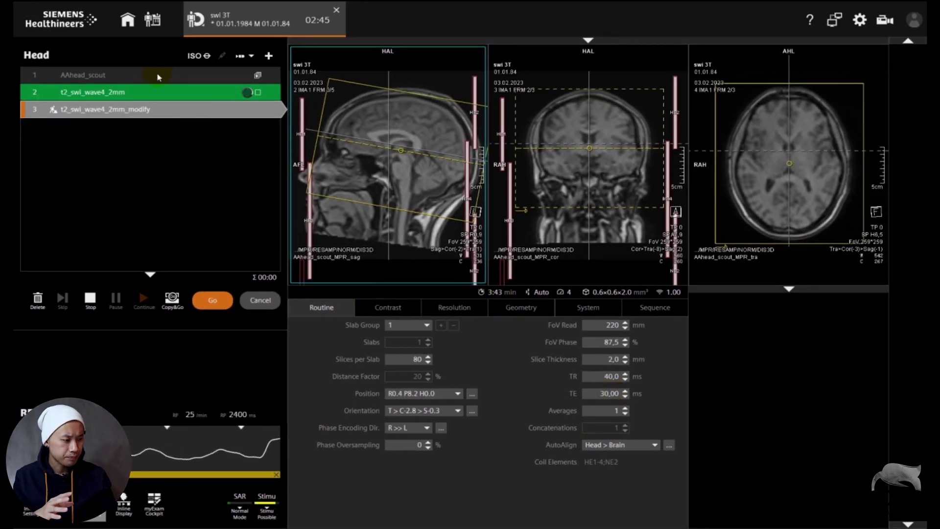
# Open step 2's protocol parameters (TR 30 ms, TE 20 ms) and move the window lower
pyautogui.click(165, 93)
pyautogui.click(165, 93)
pyautogui.moveTo(402, 129); pyautogui.dragTo(402, 313)
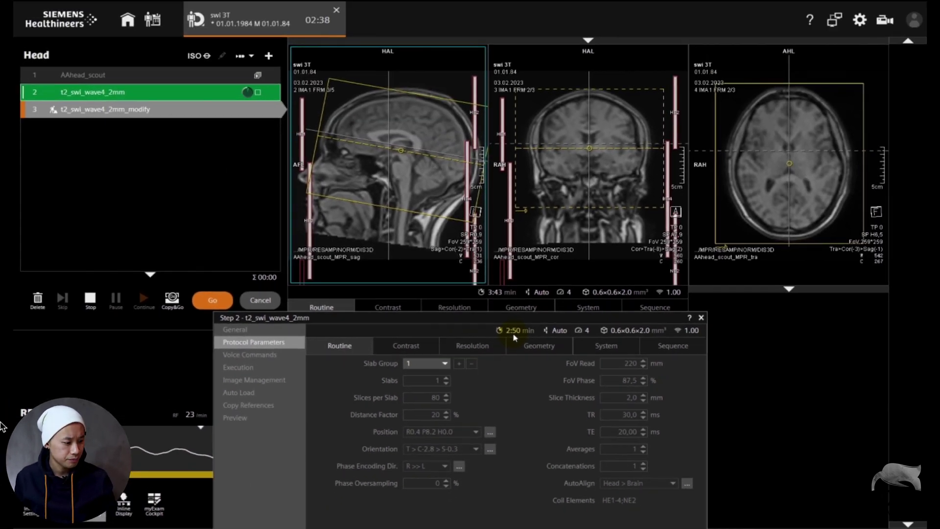
# Close step 2's parameter window and start scanning the TE 30 ms step 3
pyautogui.moveTo(470, 315); pyautogui.dragTo(470, 92)
pyautogui.click(451, 354)
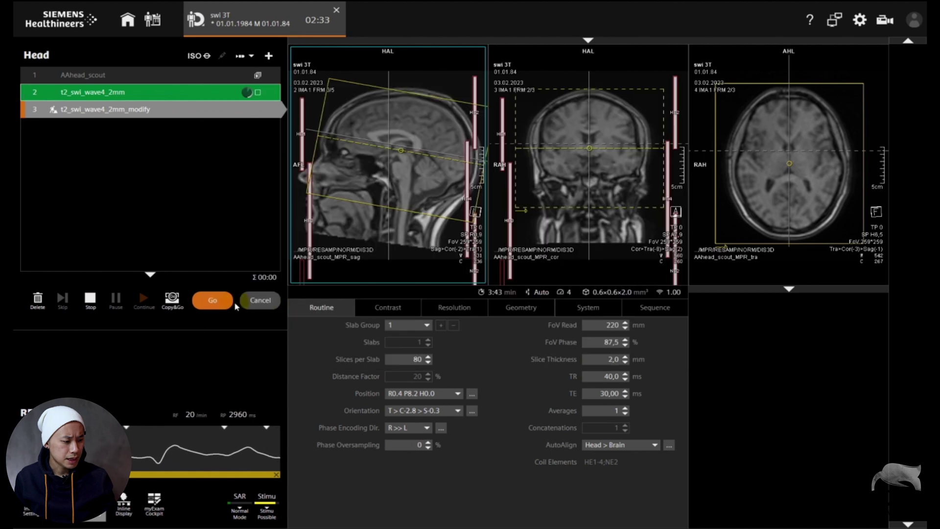
pyautogui.click(213, 300)
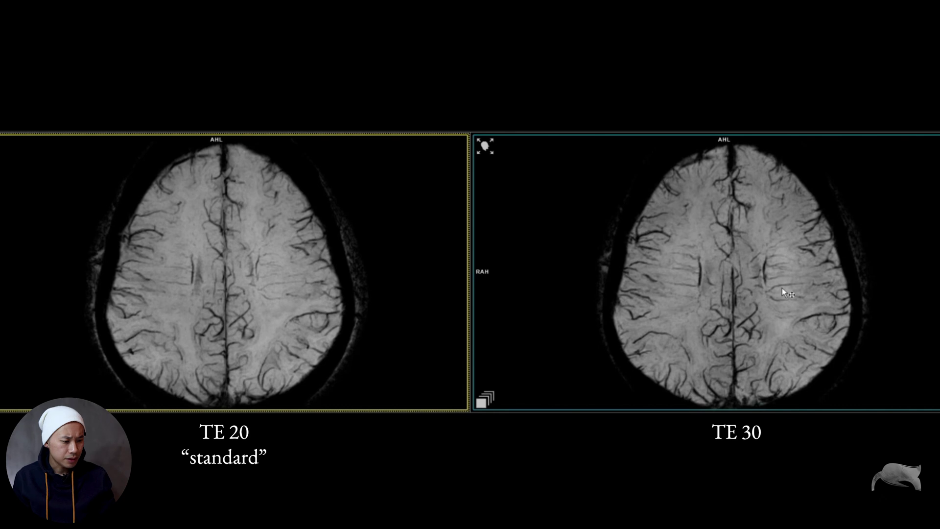
# Page the linked TE 20 and TE 30 SWI series down to slices near the skull base
pyautogui.scroll(-10, 750, 335)
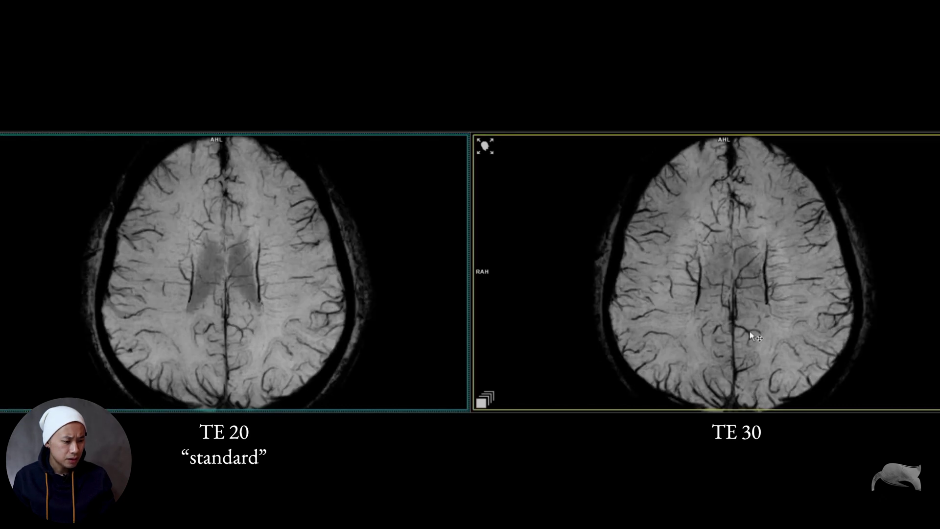
pyautogui.scroll(-2, 750, 336)
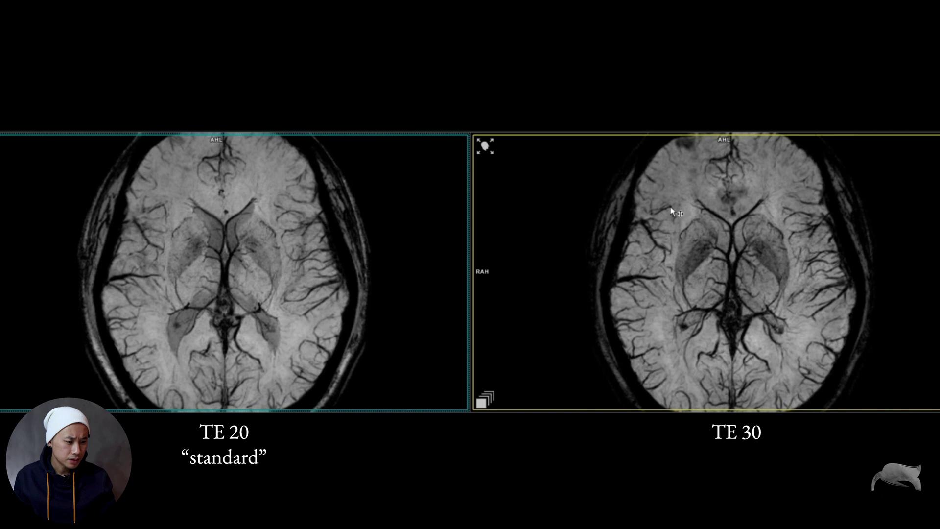
pyautogui.scroll(-10, 672, 294)
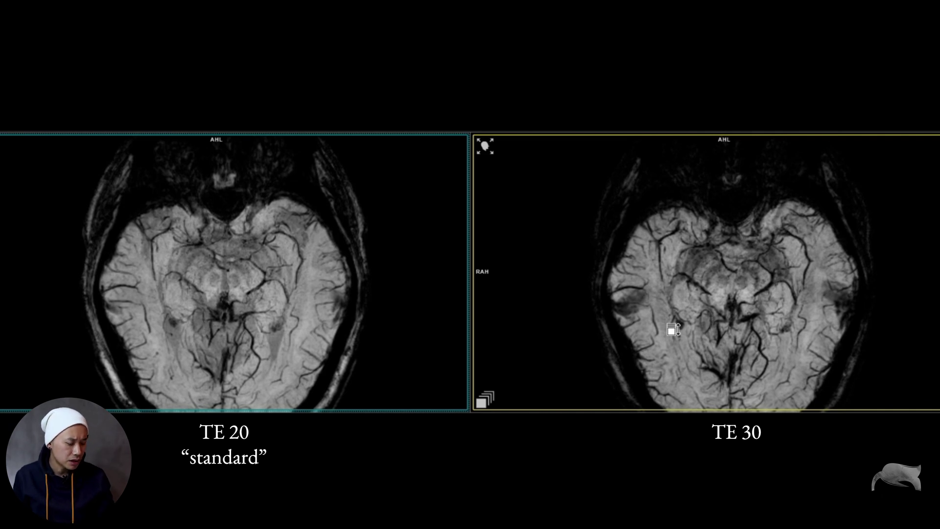
pyautogui.moveTo(673, 330); pyautogui.dragTo(655, 255)
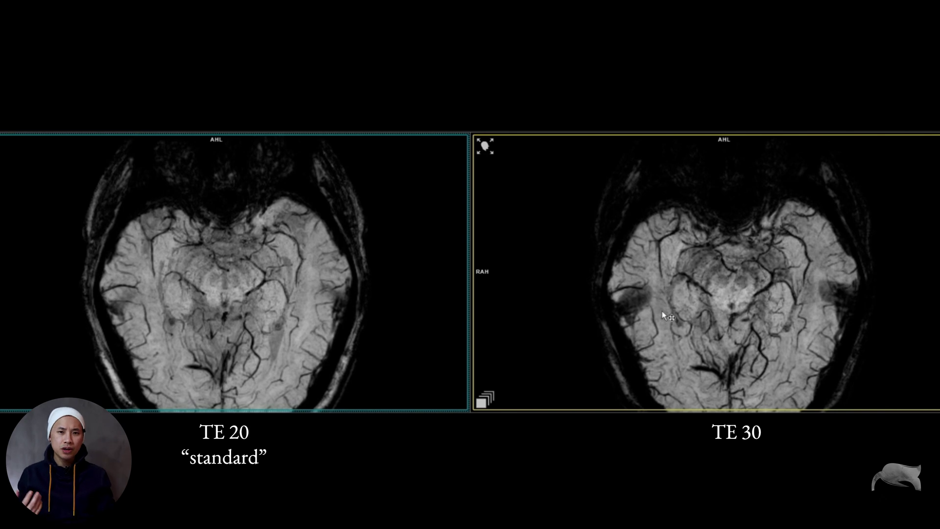